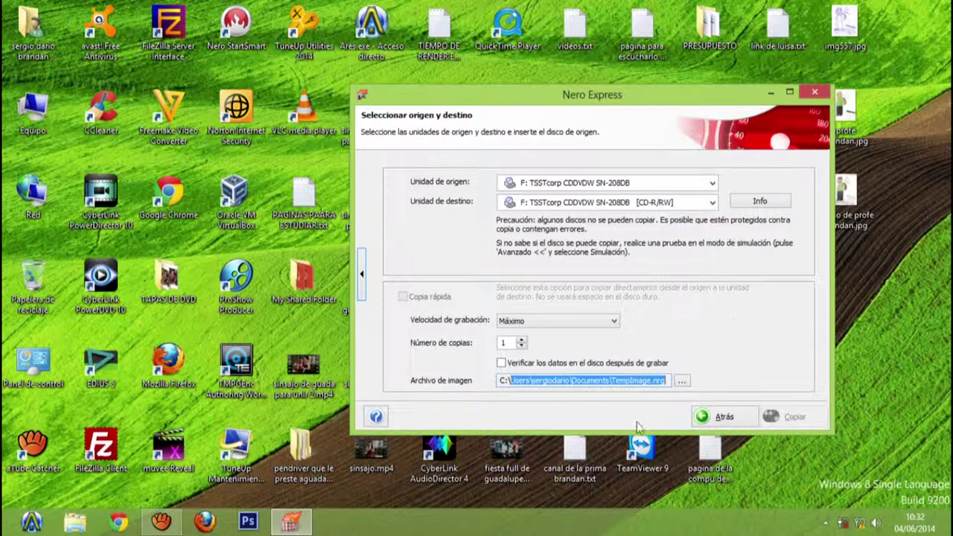
Examine the save locations available for the temporary disc image file and cancel without choosing another one
click(682, 381)
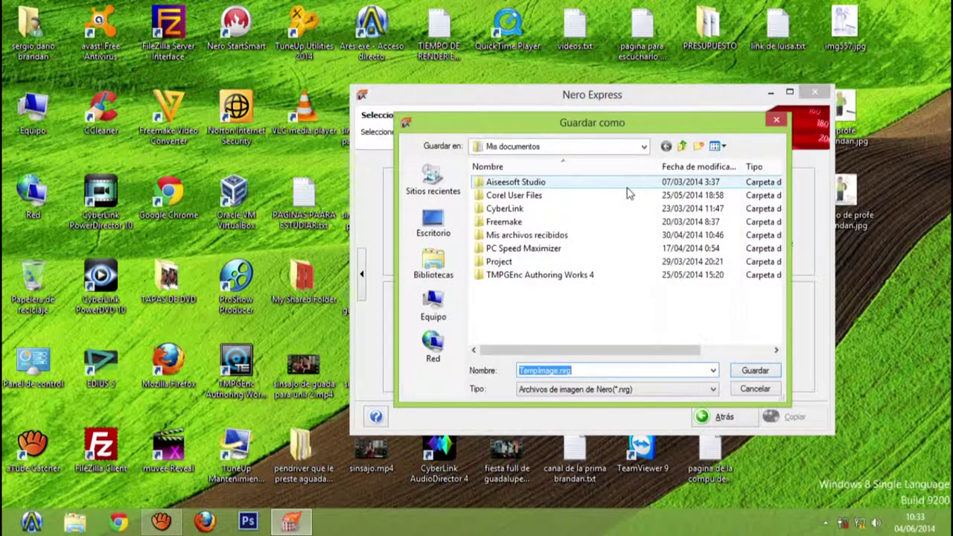
click(645, 147)
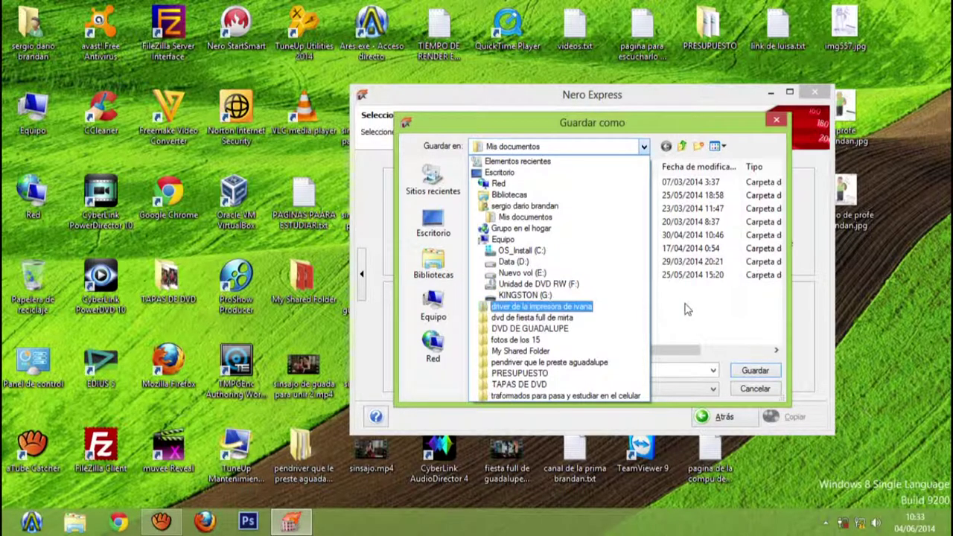
click(708, 308)
click(757, 389)
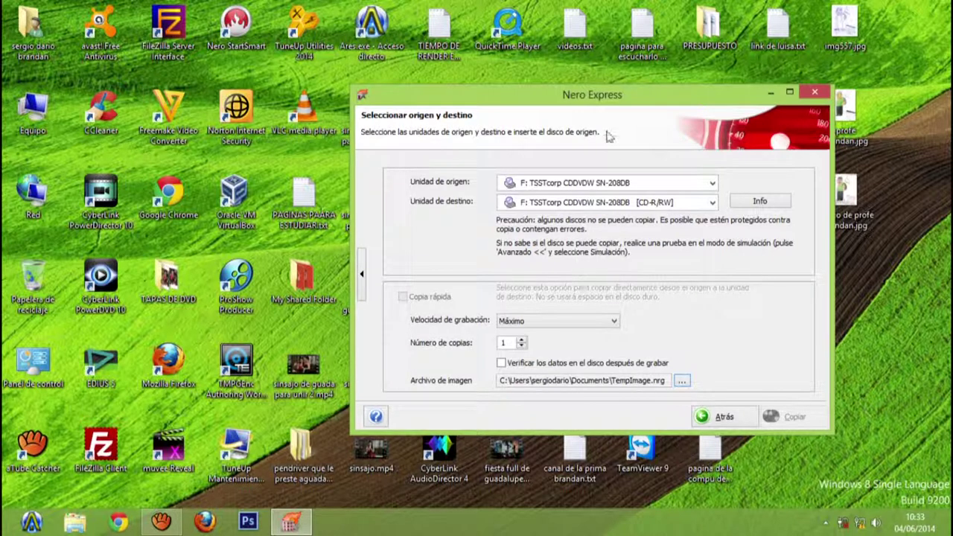
Reposition the Nero Express window on the desktop and close it to return to the Nero start screen
drag(625, 102, 555, 93)
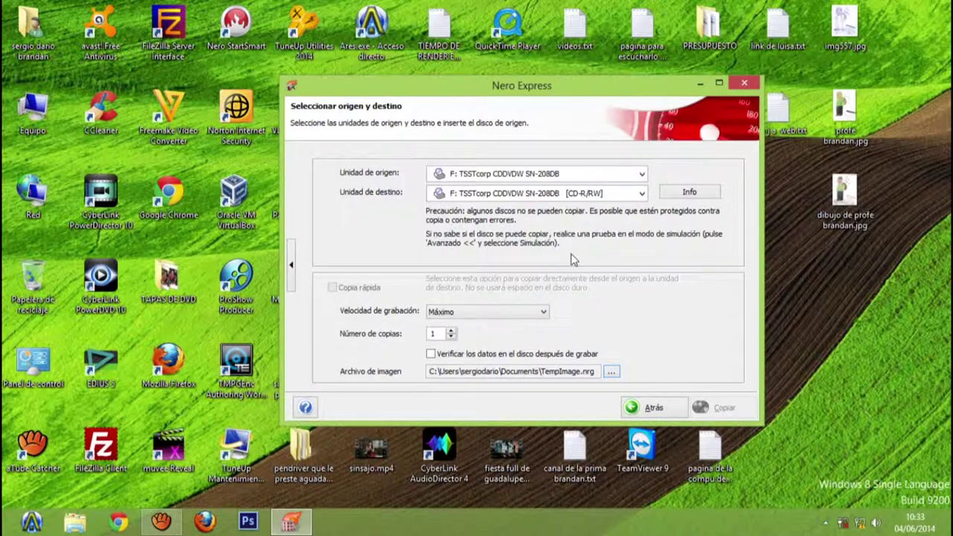
drag(546, 90, 532, 81)
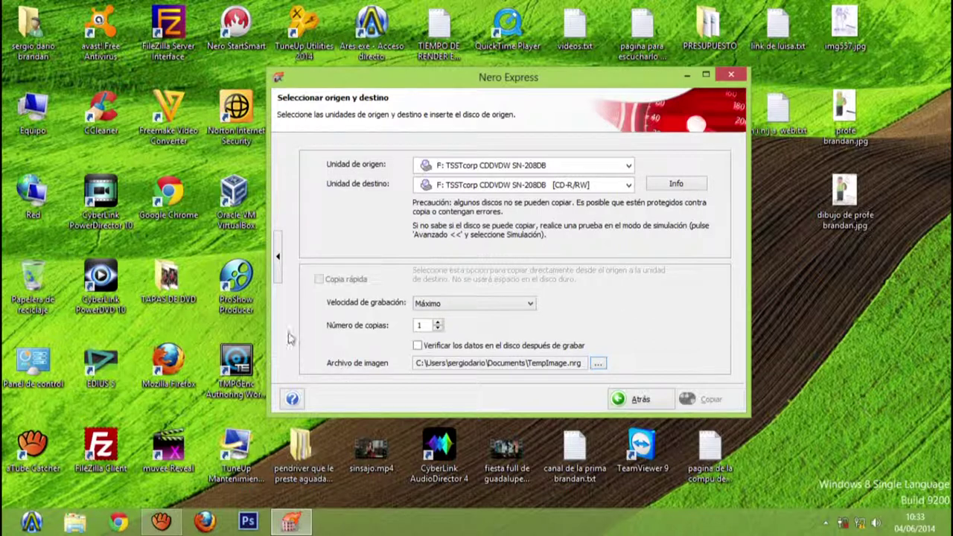
click(730, 78)
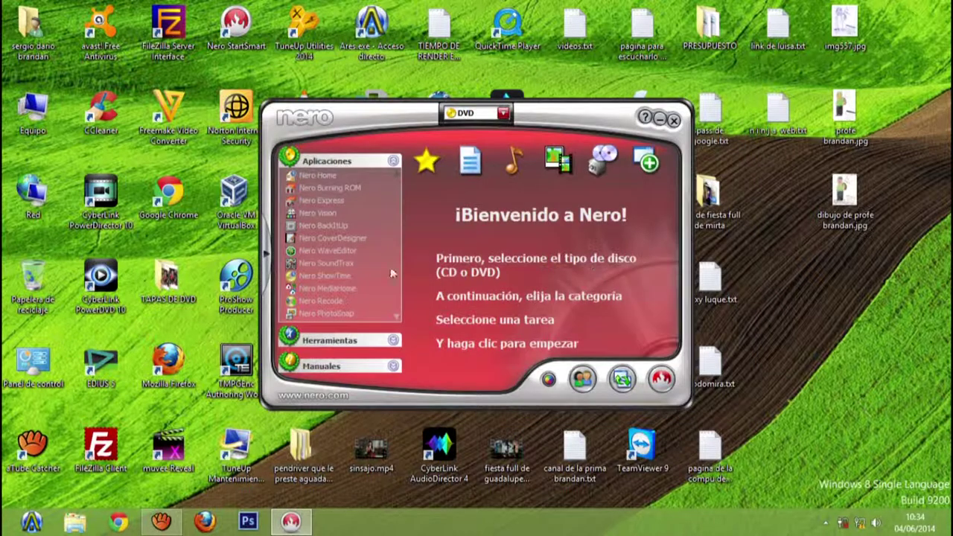
Reopen Nero Express and open the full DVD copy setup (Copiar DVD completo)
click(330, 203)
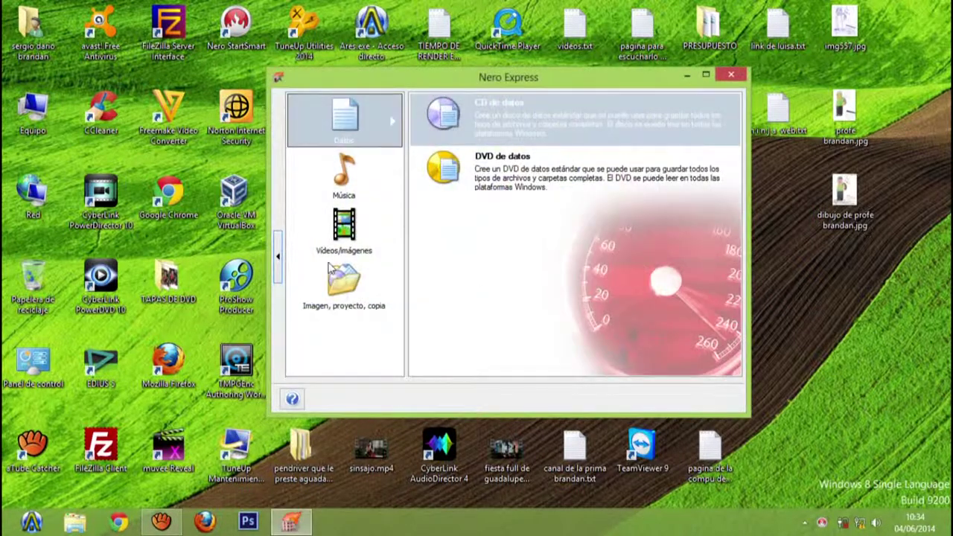
click(343, 286)
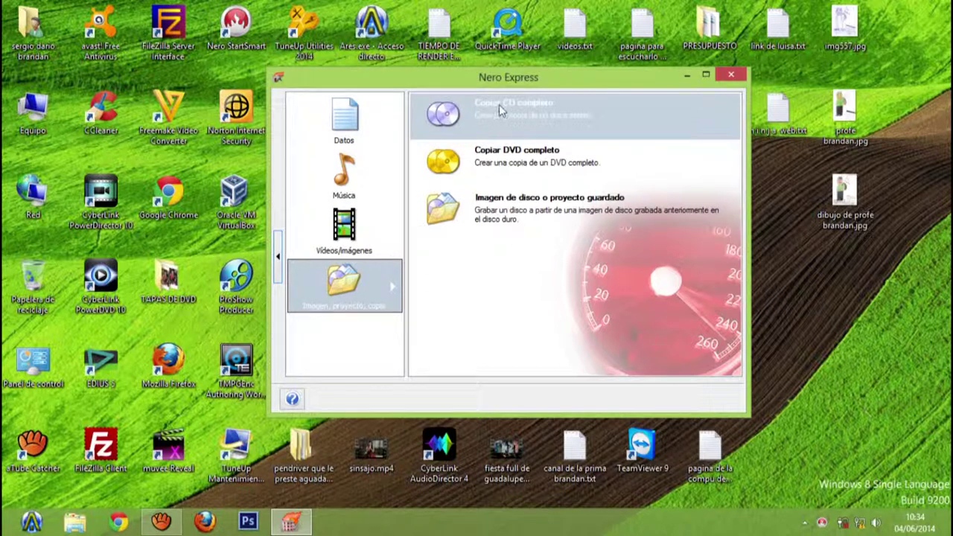
click(475, 165)
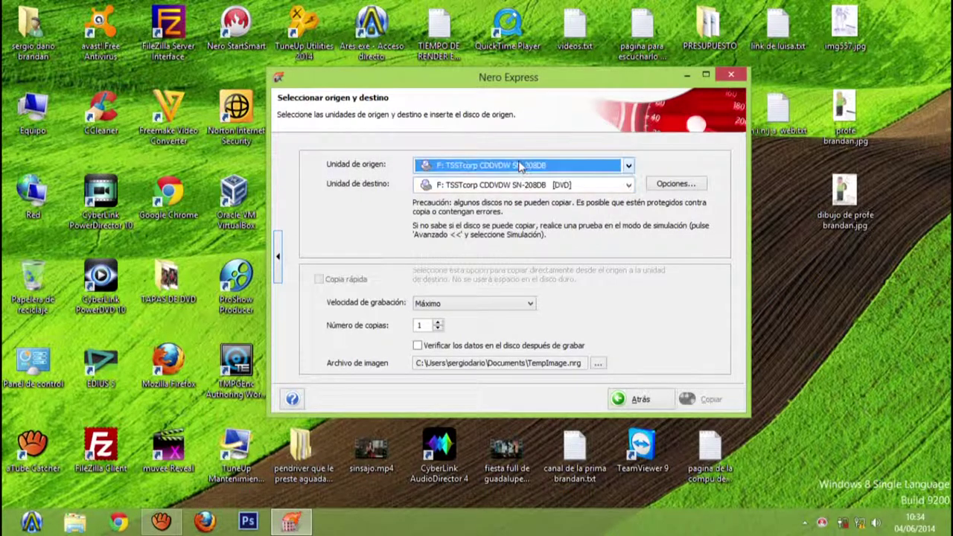
Examine the drive, recording speed and copy count settings for the DVD copy, and close Nero Express without copying
click(521, 186)
click(521, 186)
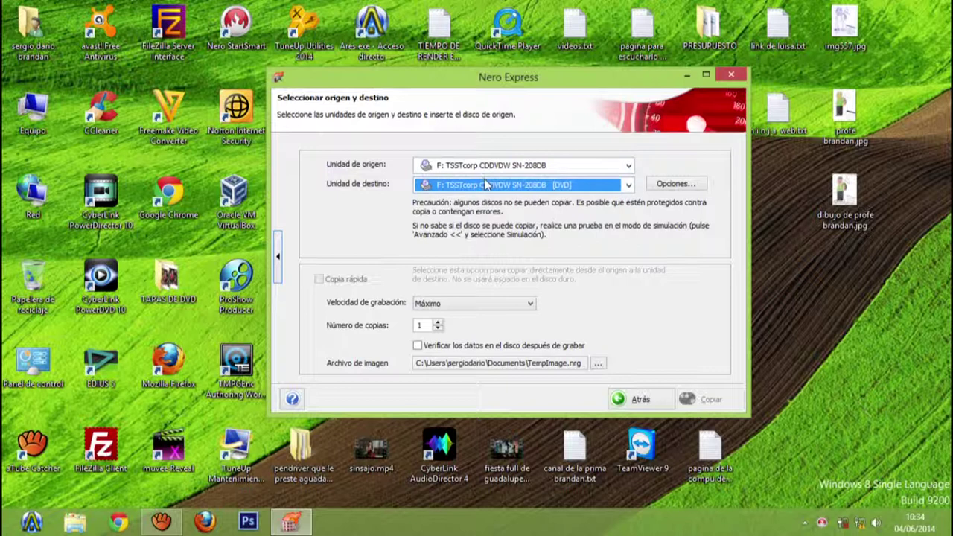
click(525, 302)
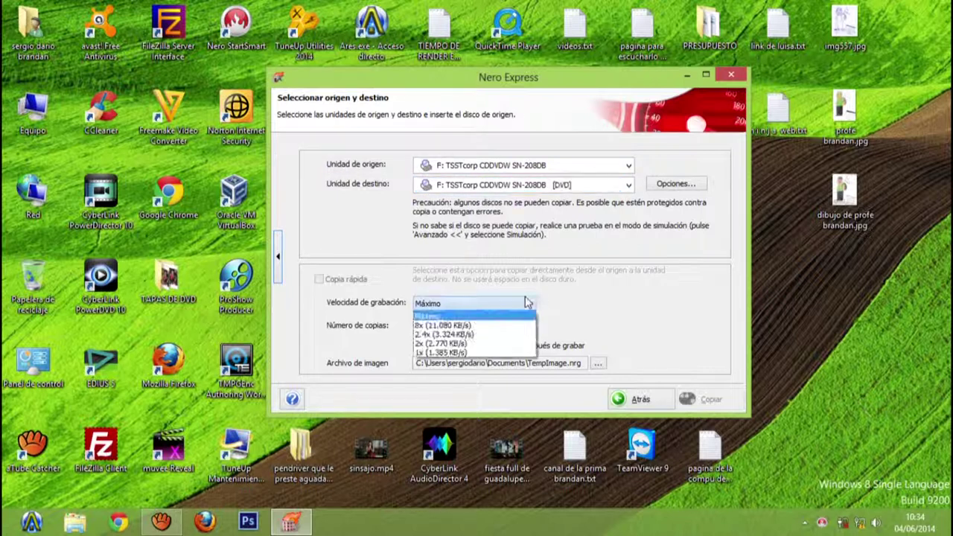
click(361, 315)
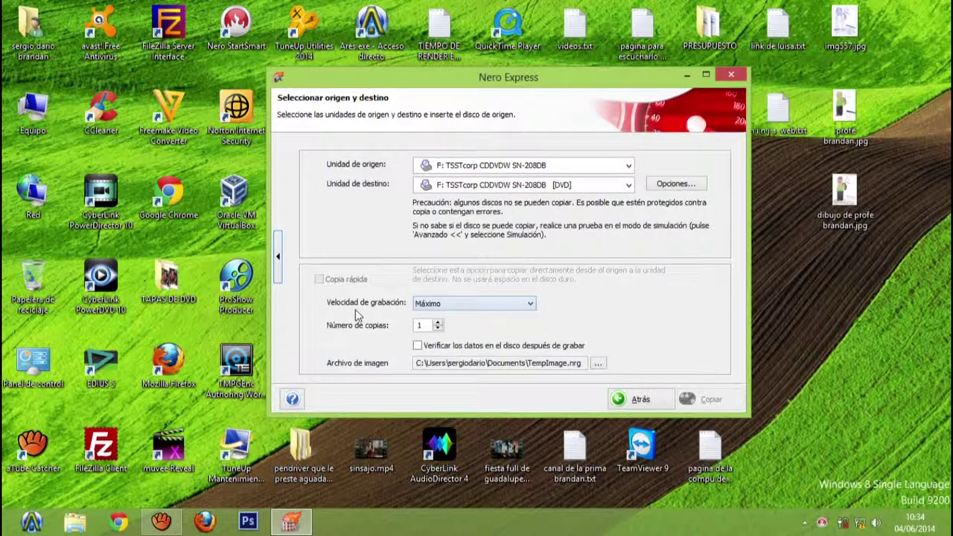
click(440, 304)
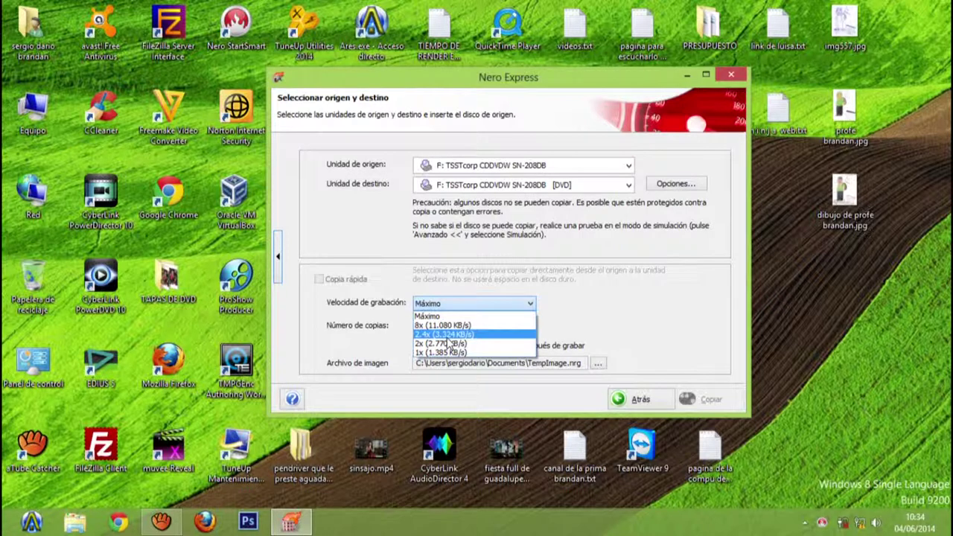
click(621, 294)
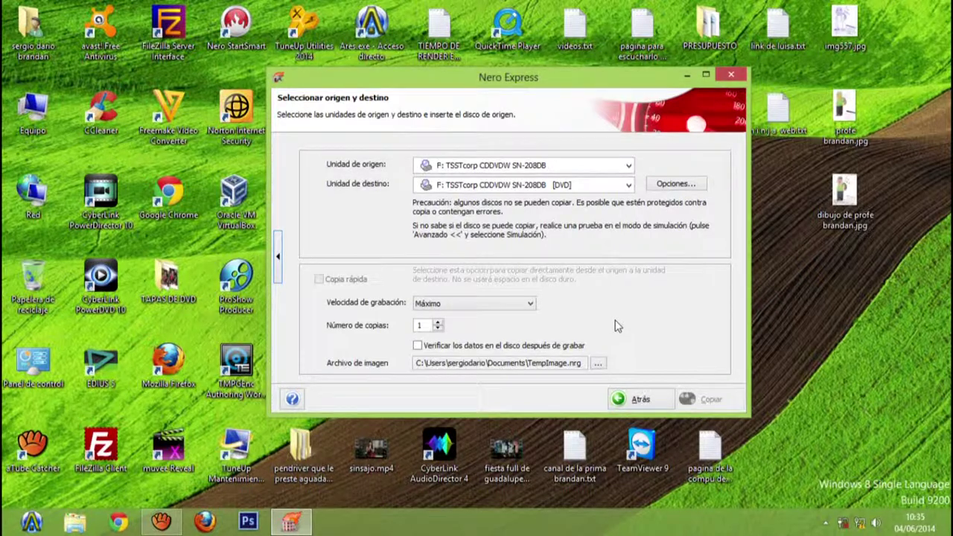
double_click(421, 325)
click(737, 79)
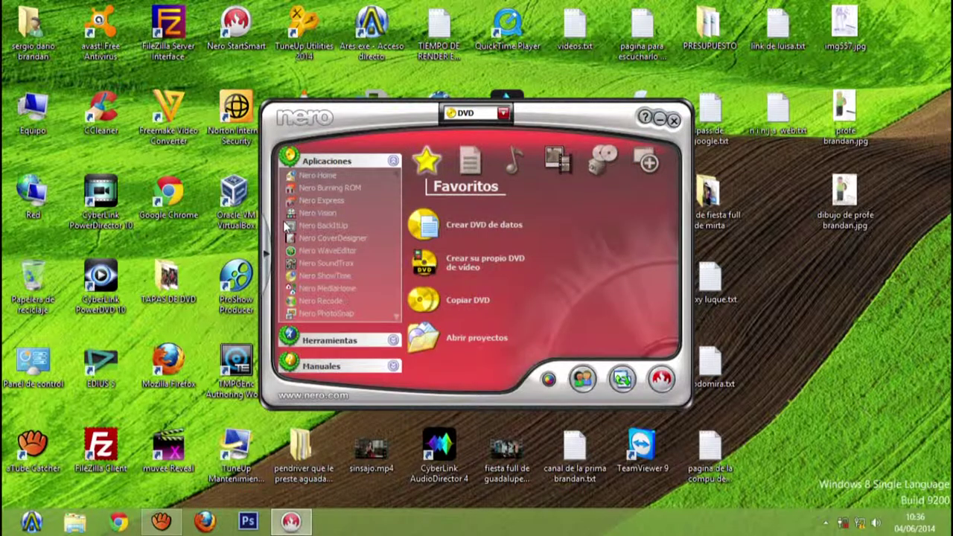
Reopen Nero Express and examine the file chooser for burning a saved disc image or project, cancelling it each time
click(324, 202)
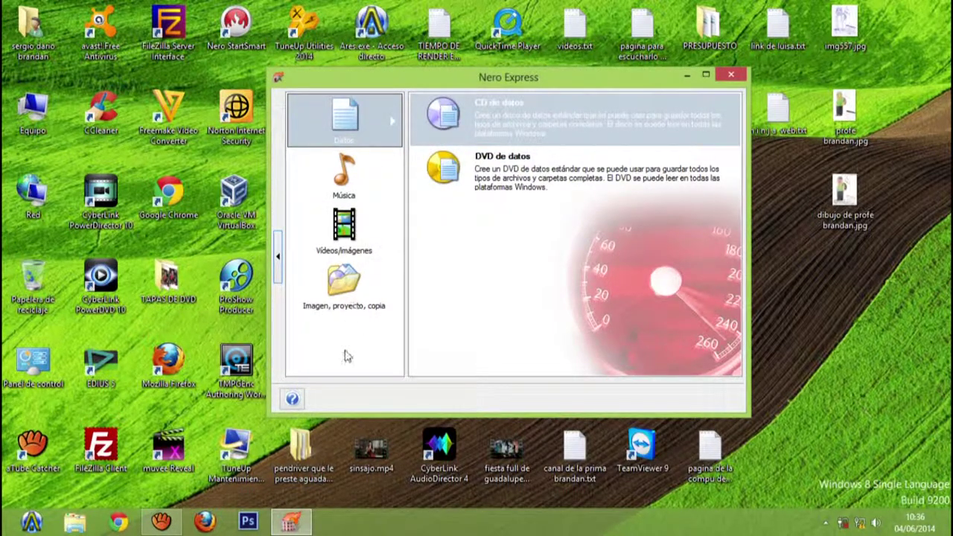
click(342, 296)
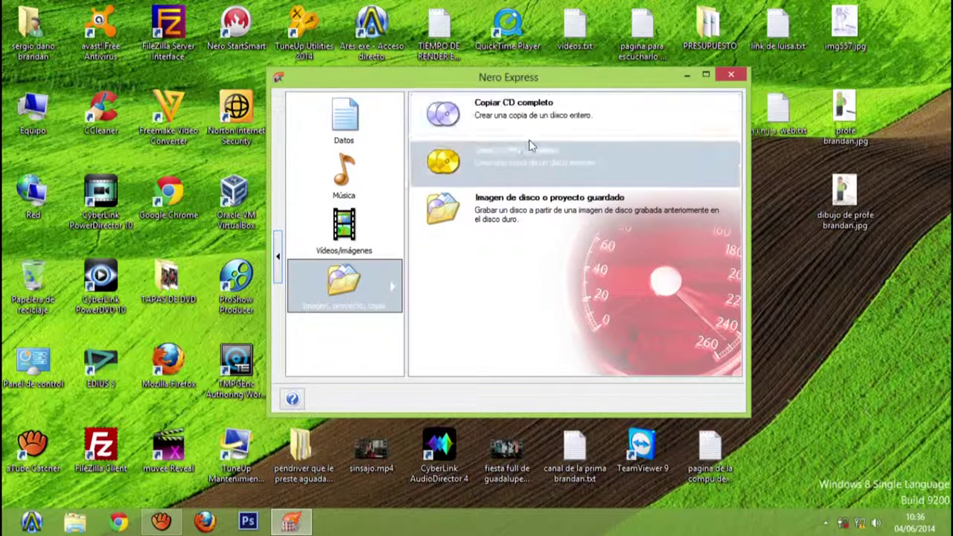
click(514, 206)
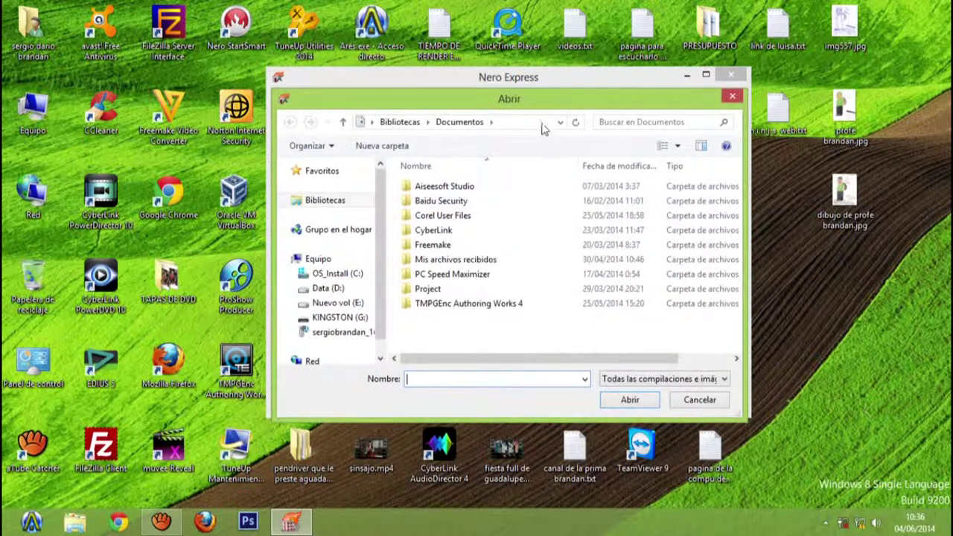
click(724, 132)
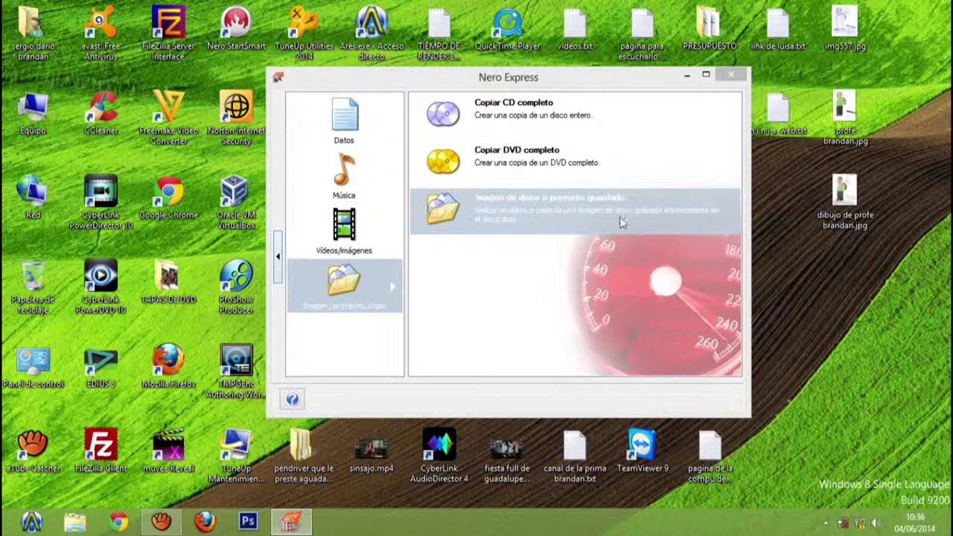
click(636, 200)
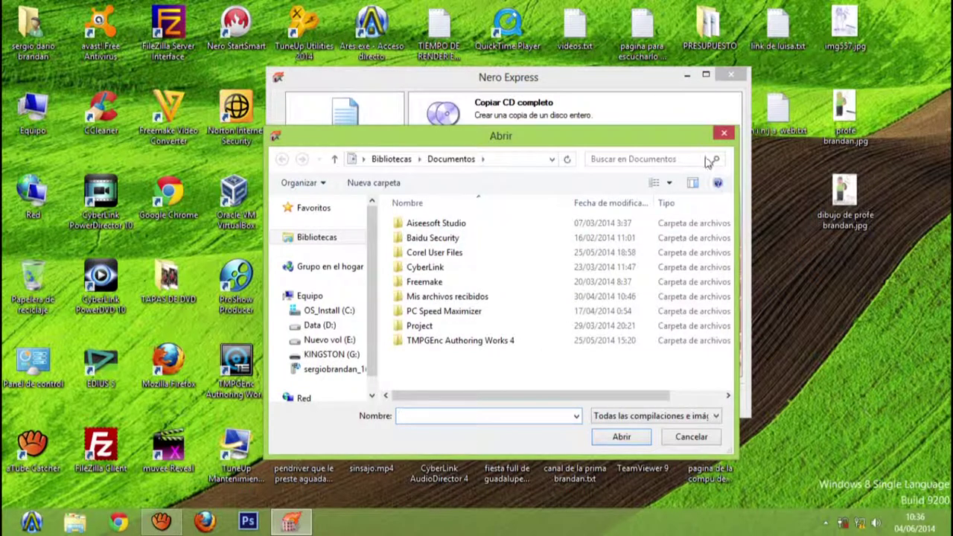
click(725, 135)
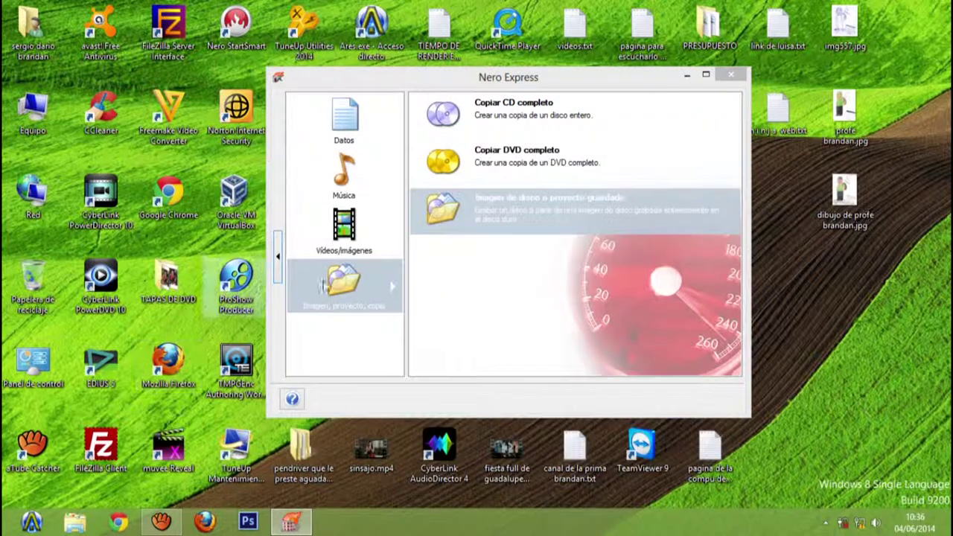
click(488, 205)
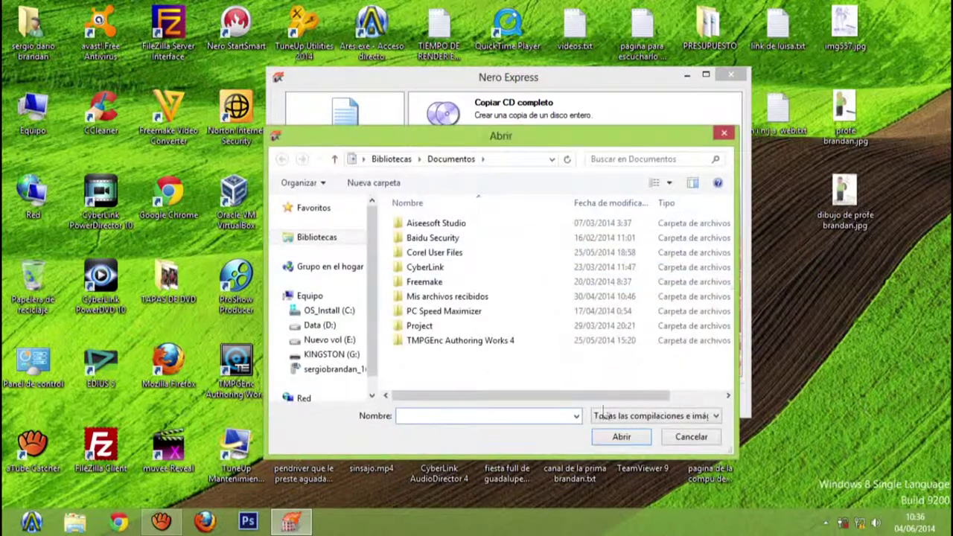
click(674, 438)
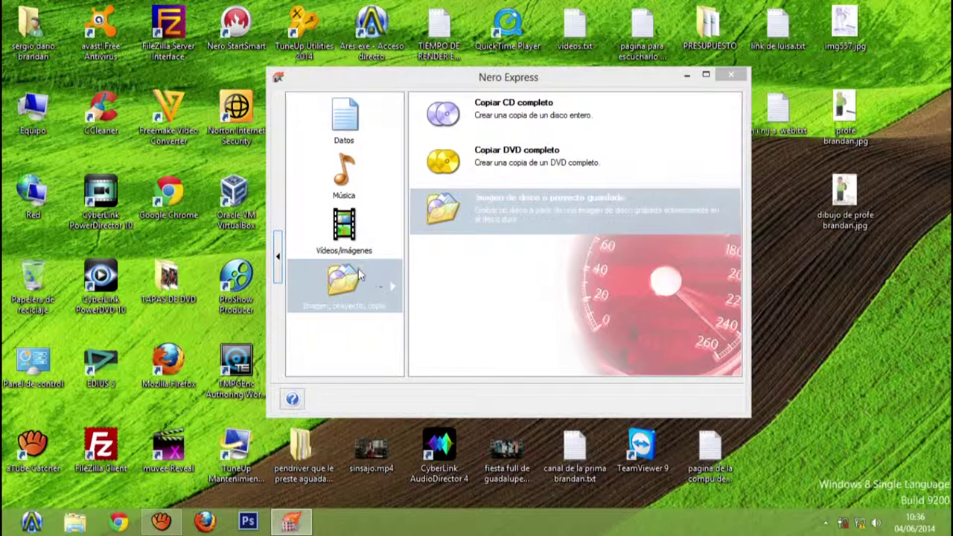
Review the disc types offered for video, music and image or copy projects, and close Nero Express
click(349, 240)
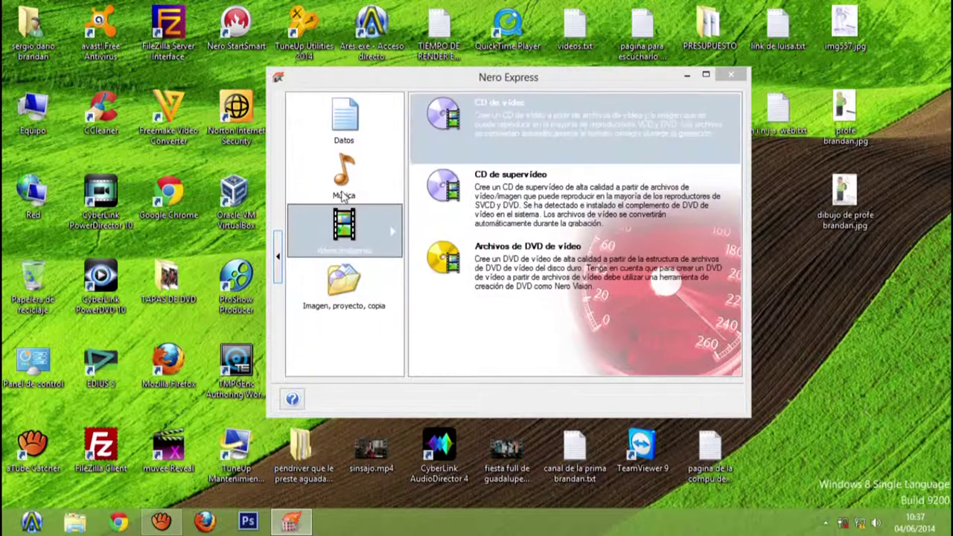
click(342, 186)
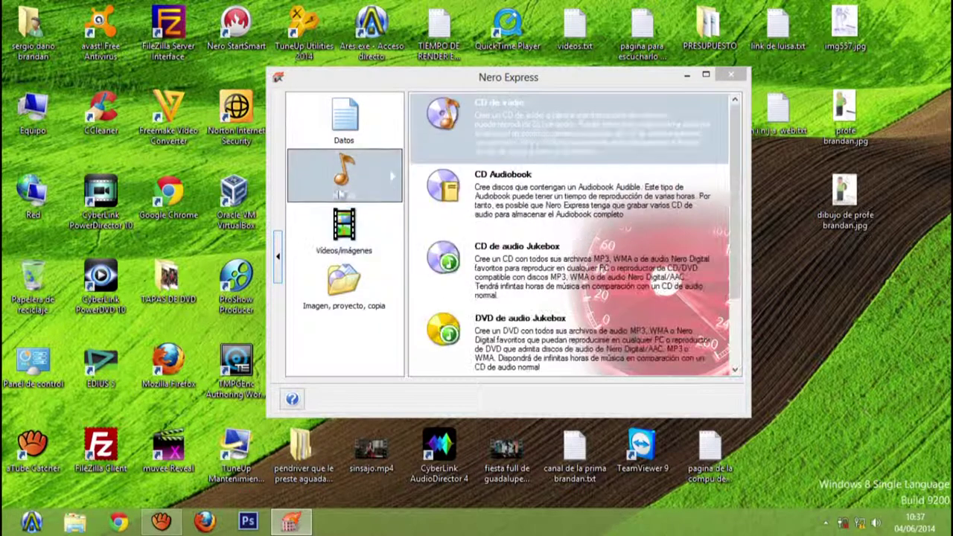
click(349, 246)
click(345, 287)
click(344, 191)
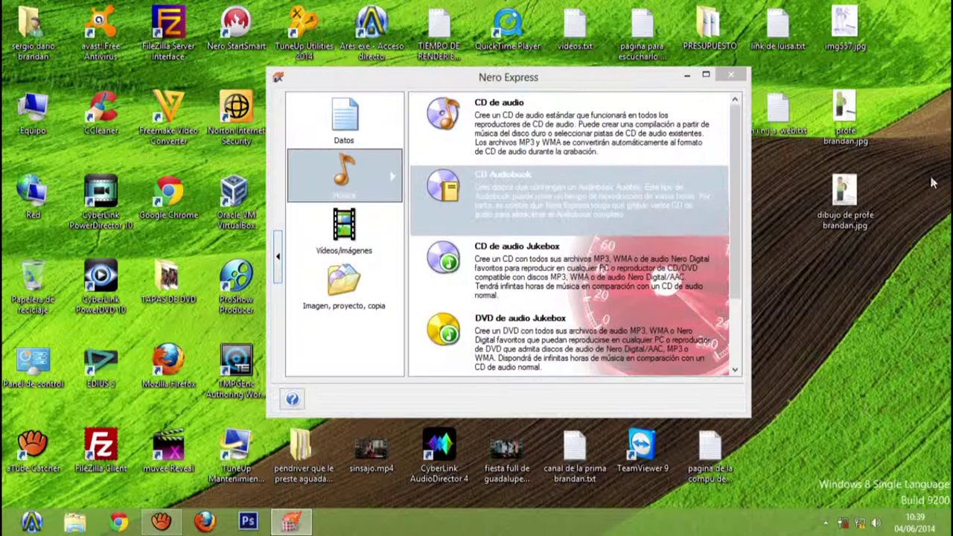
click(731, 74)
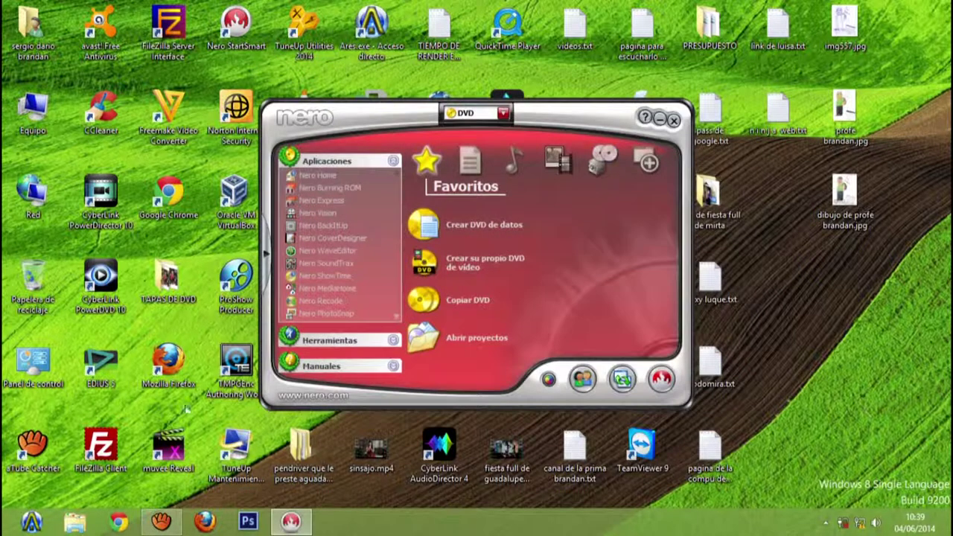
Check the disc in the DVD RW drive (F:) in File Explorer, dismiss the disc burning dialog and close the window
click(61, 525)
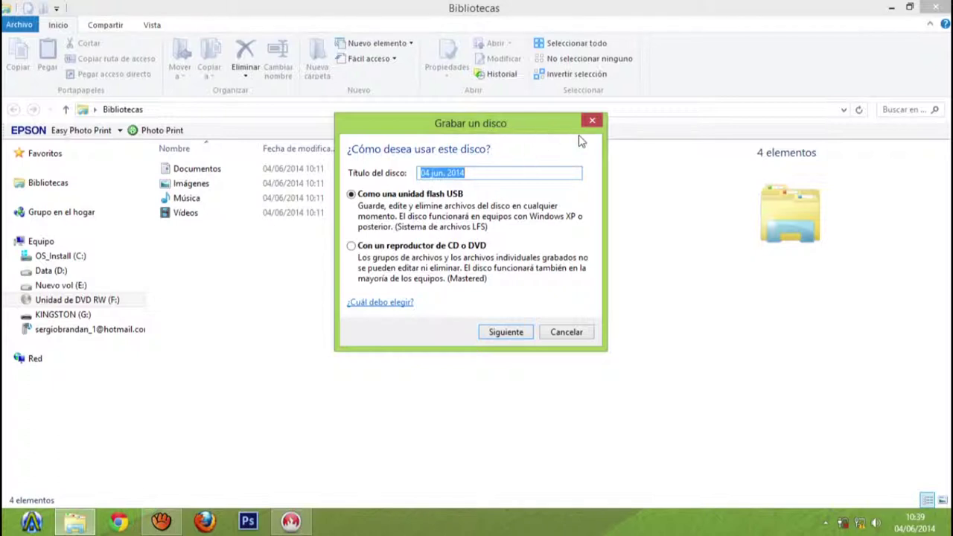
click(592, 121)
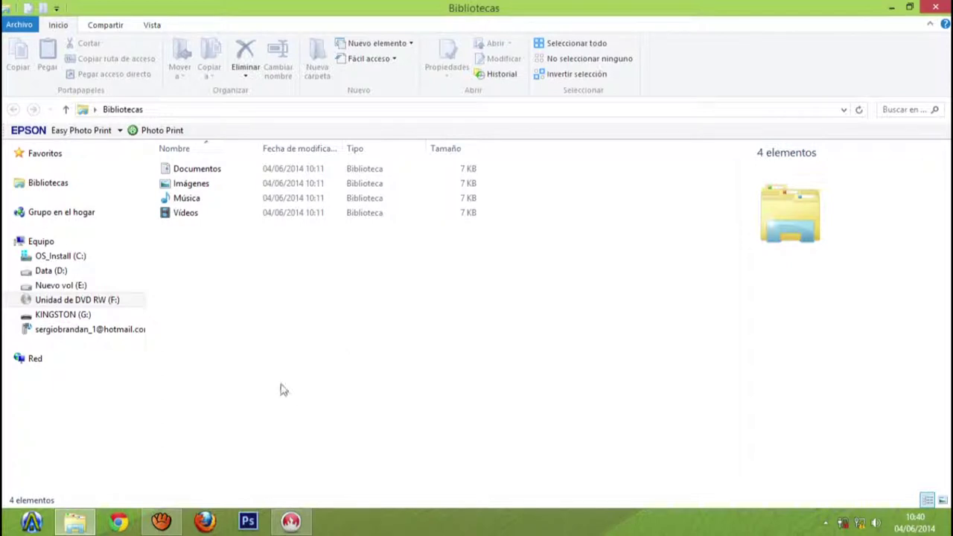
double_click(648, 12)
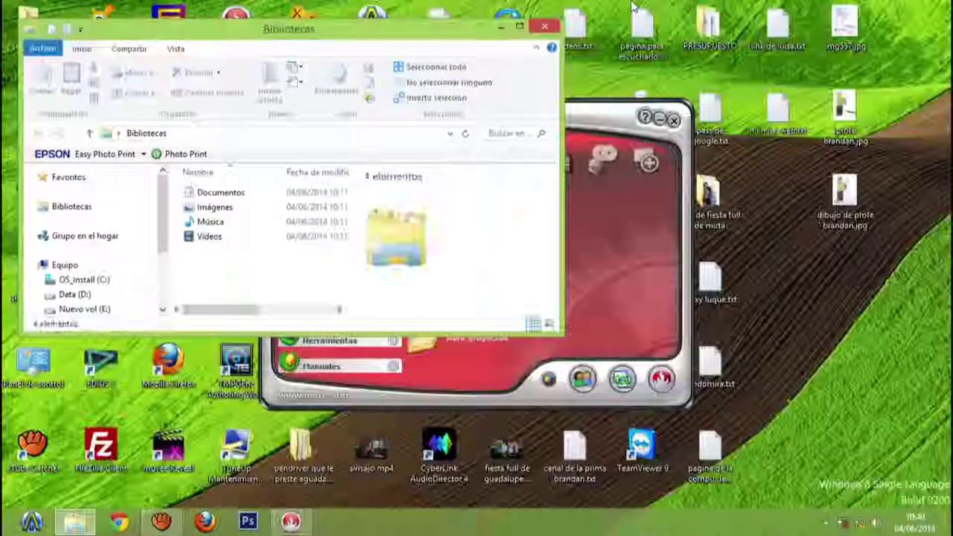
click(550, 28)
Move the Nero start screen aside and open the 2014 PELIS folder on Nuevo vol (E:) in a maximized File Explorer window
drag(572, 112, 652, 54)
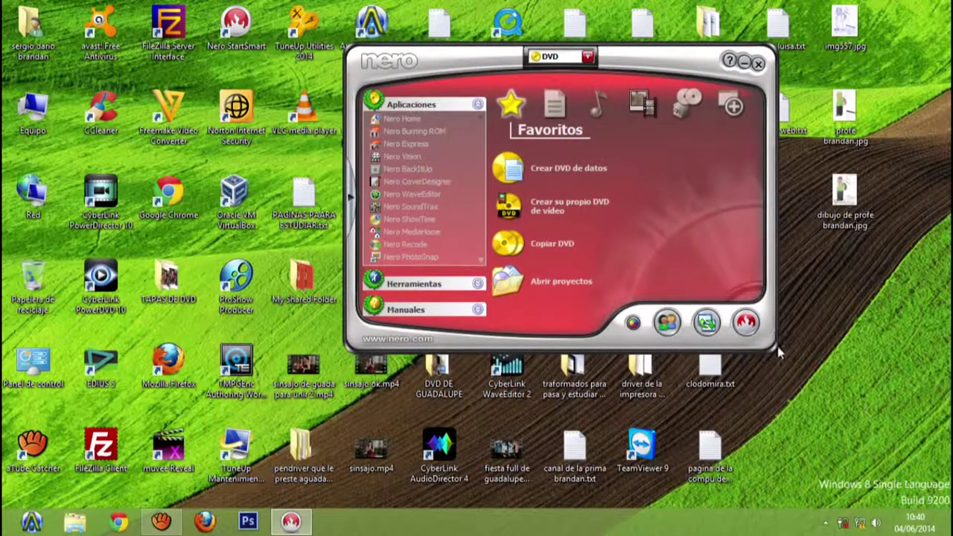
click(74, 525)
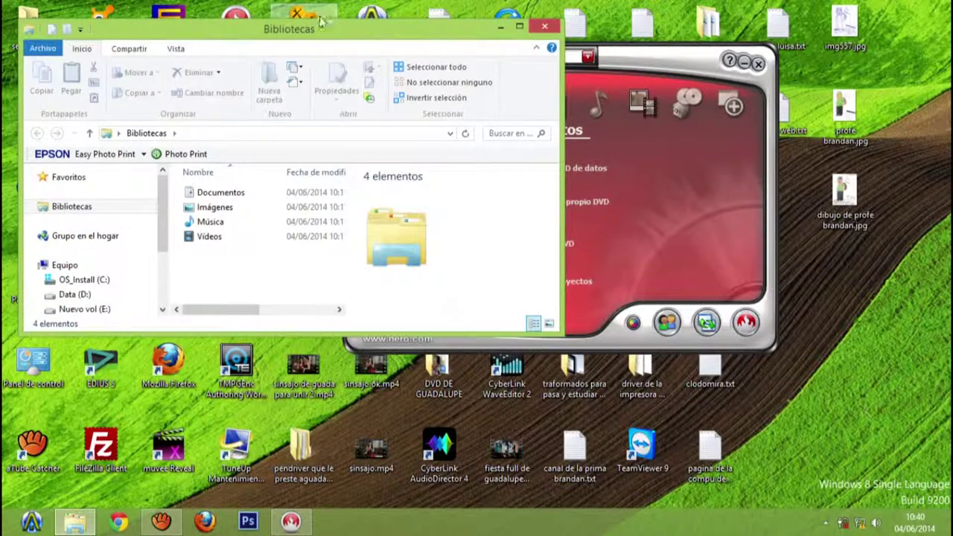
double_click(319, 29)
click(28, 273)
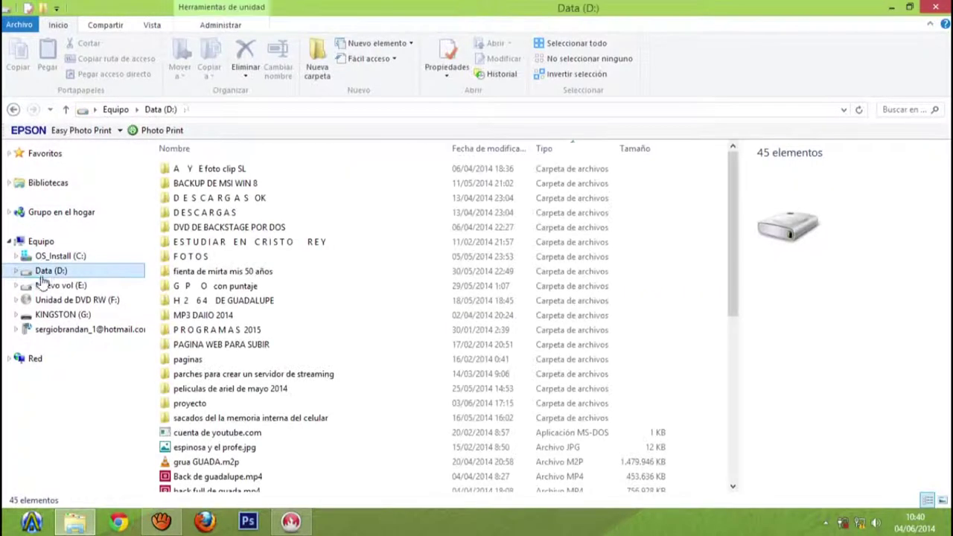
click(59, 286)
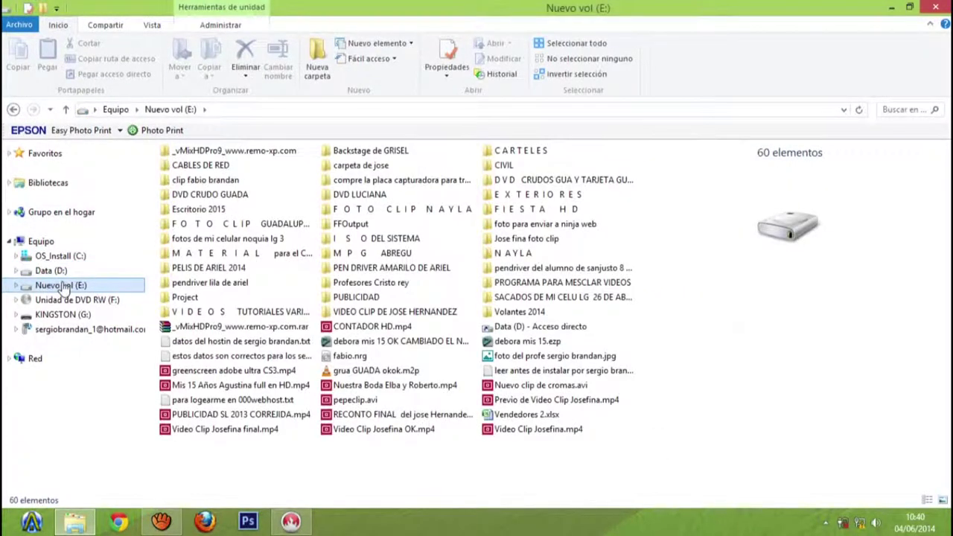
double_click(202, 270)
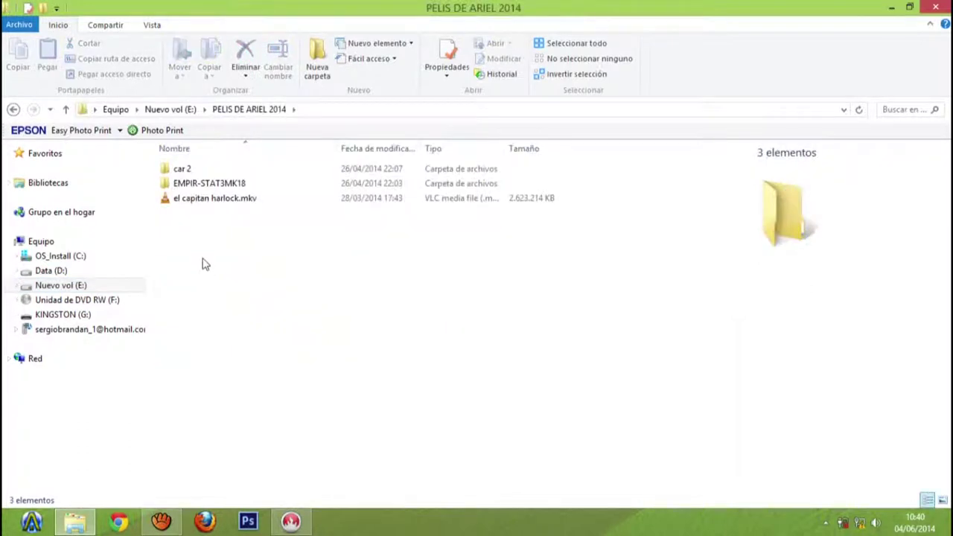
Open the car 2 folder and play the car 2.mkv video in VLC media player
double_click(204, 170)
click(204, 186)
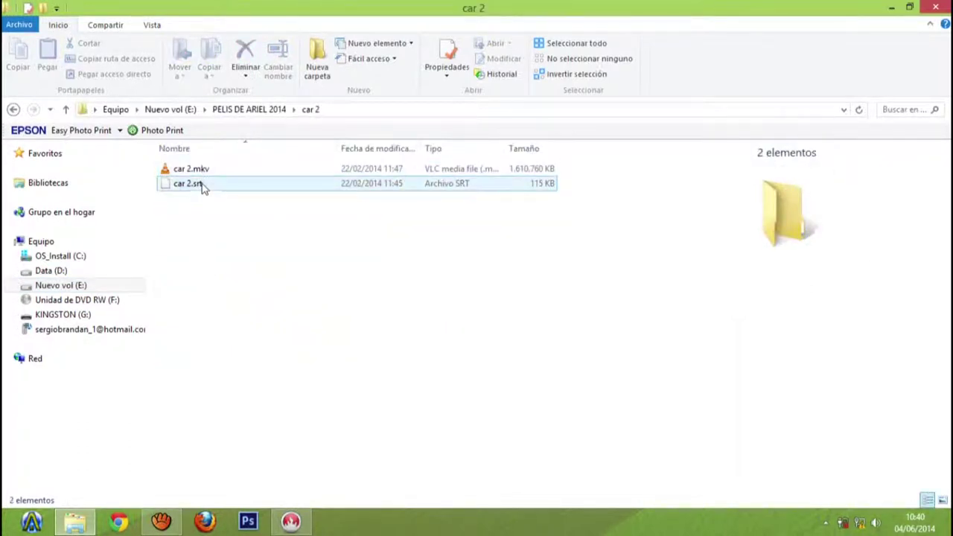
click(207, 173)
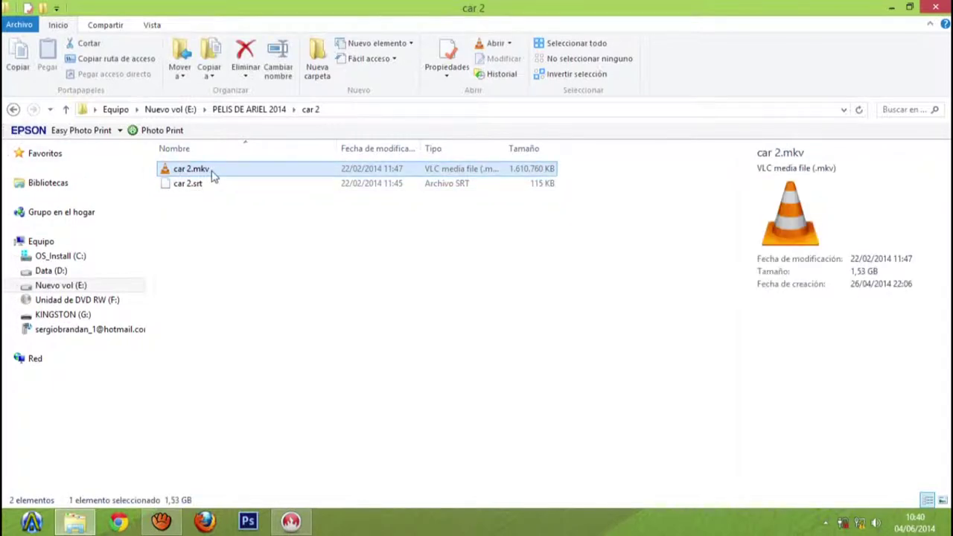
right_click(175, 171)
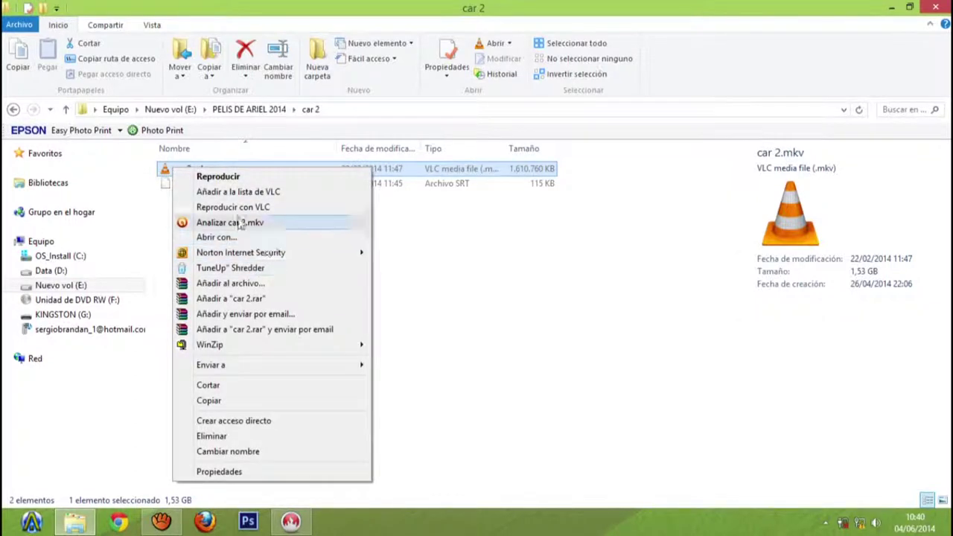
click(166, 164)
right_click(166, 162)
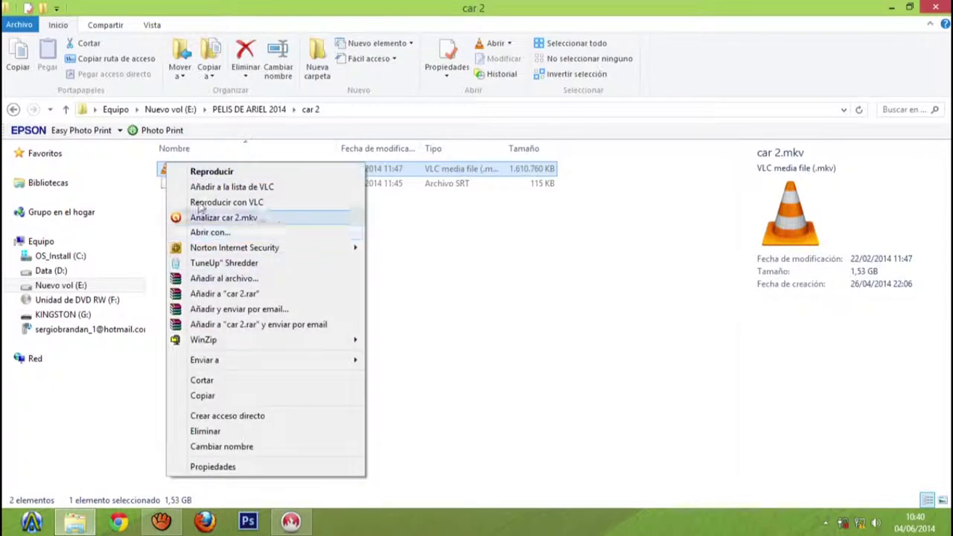
click(164, 174)
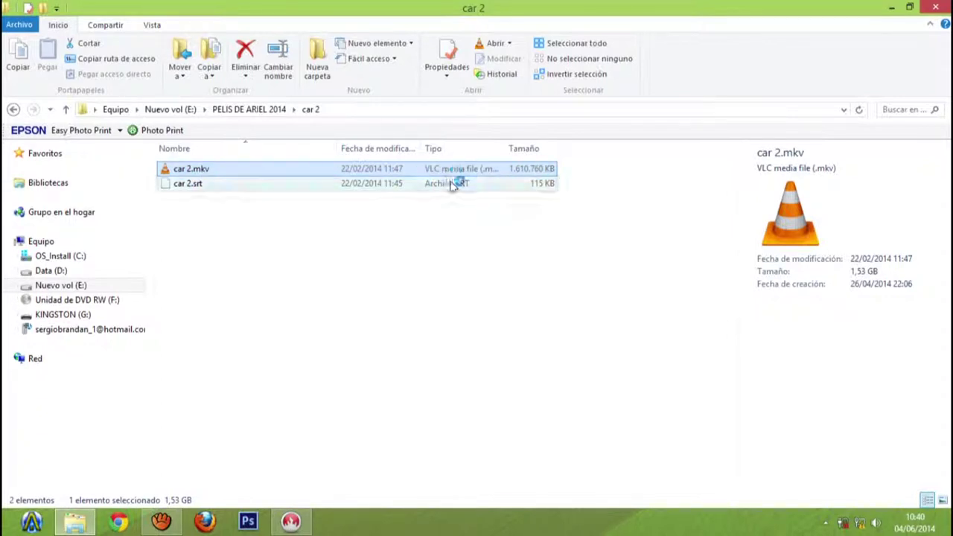
double_click(521, 177)
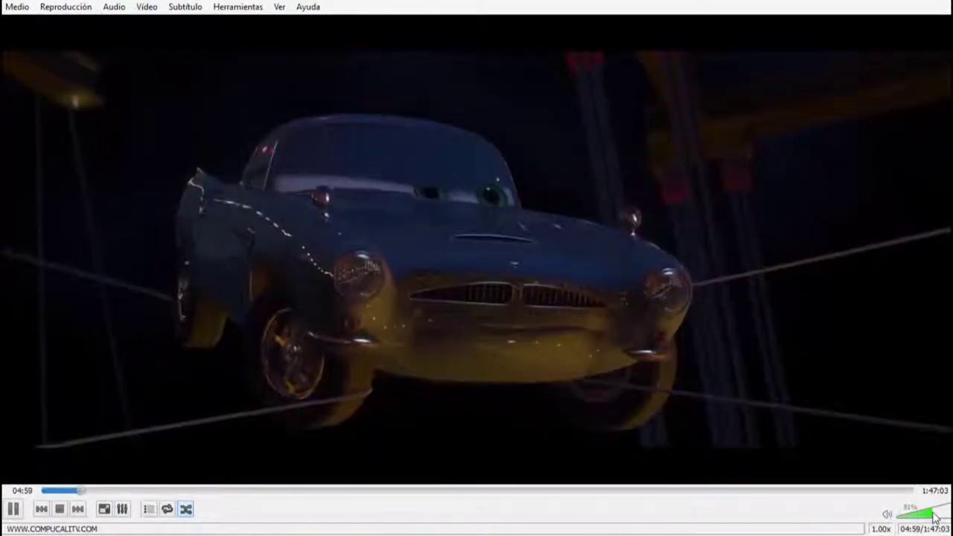
Skim the car 2.mkv video at several points up to about 1:36:09, adjusting the volume, and close the player
click(936, 516)
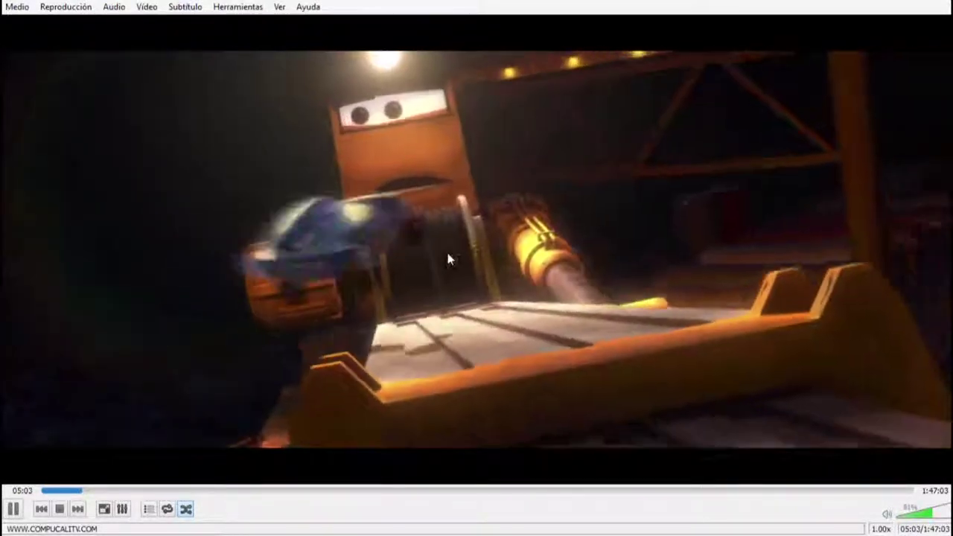
key(XF86MonBrightnessDown)
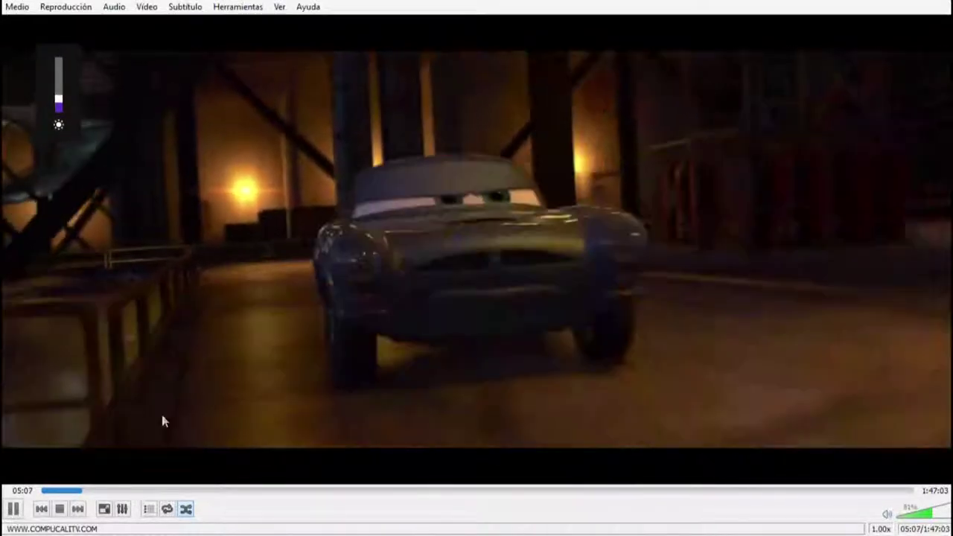
click(113, 491)
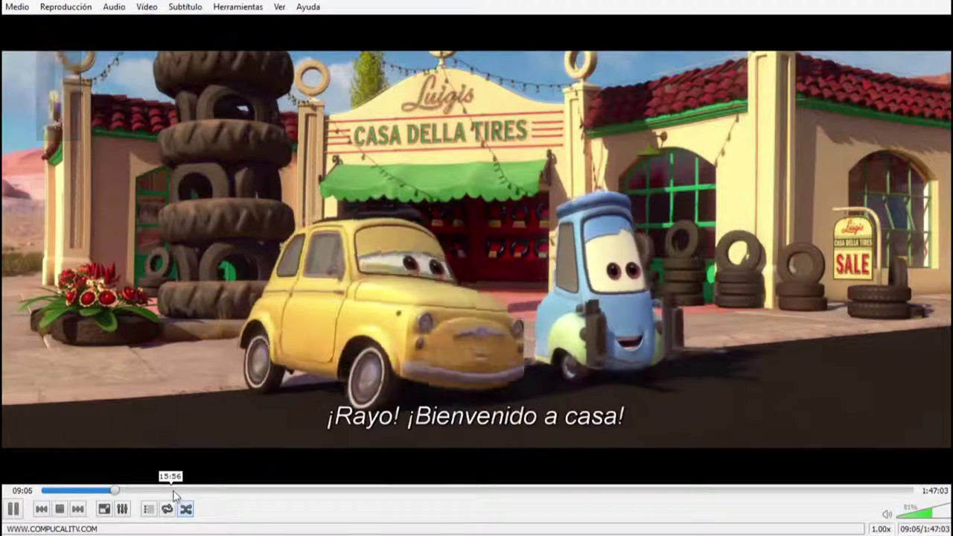
click(194, 492)
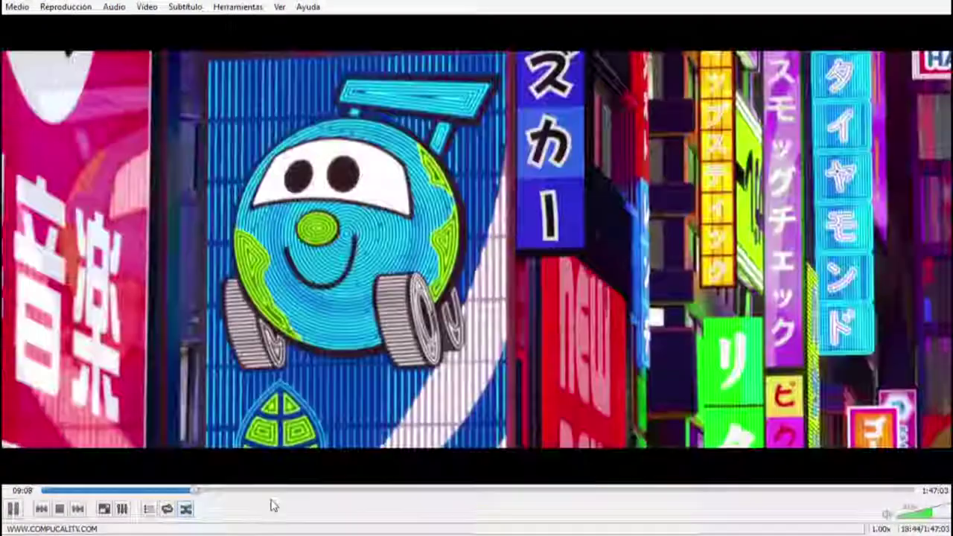
click(274, 492)
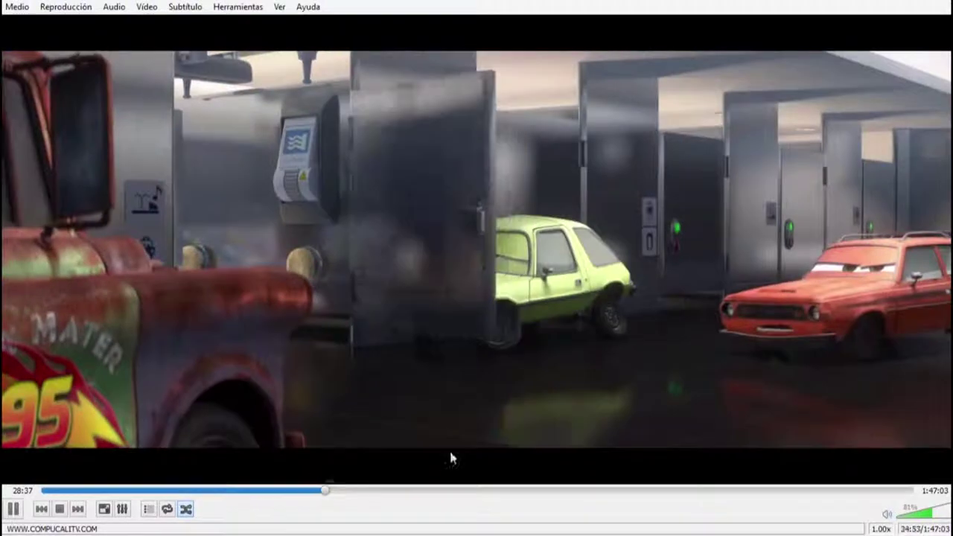
click(456, 491)
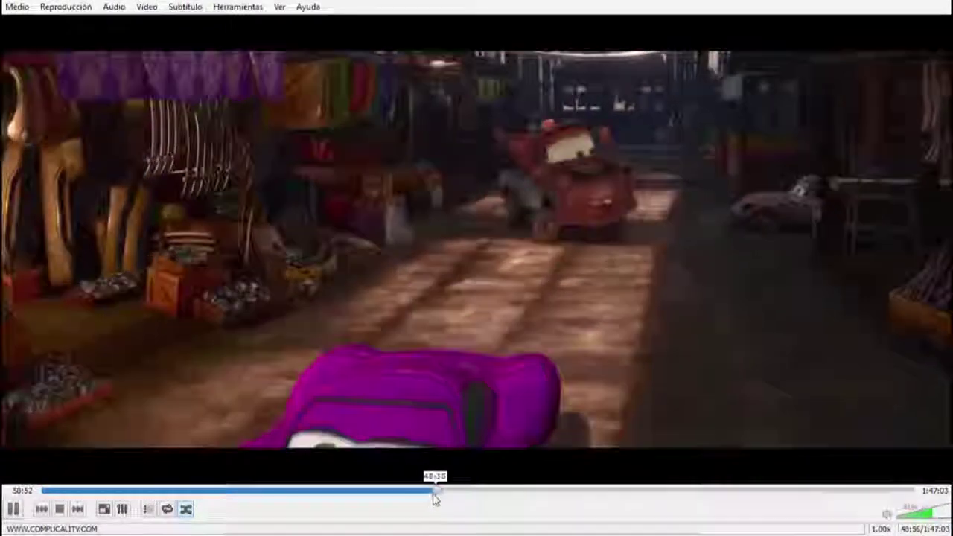
click(437, 492)
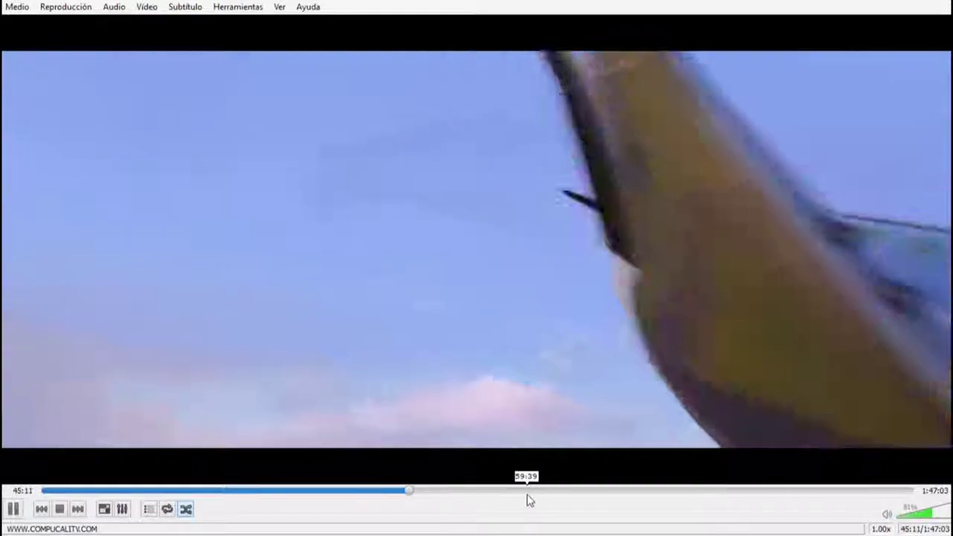
click(528, 491)
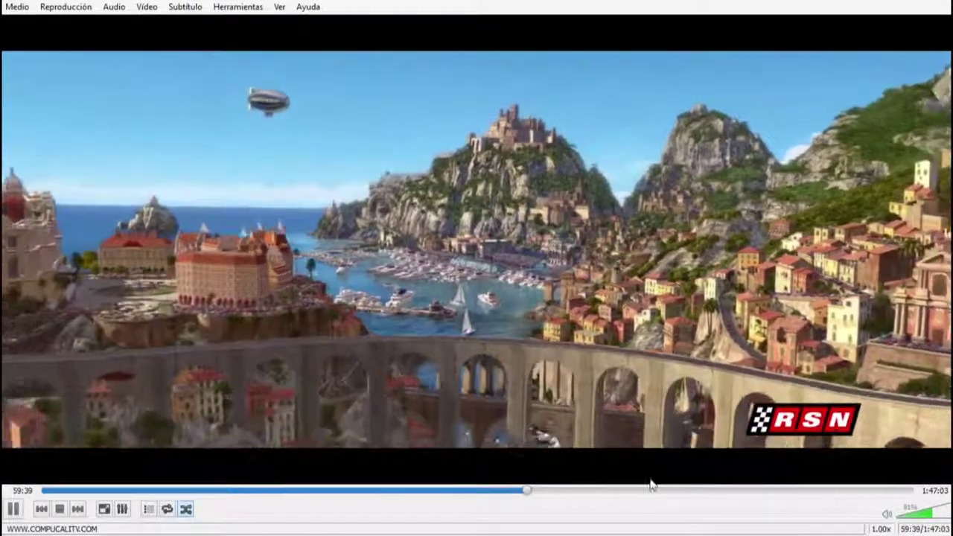
click(645, 491)
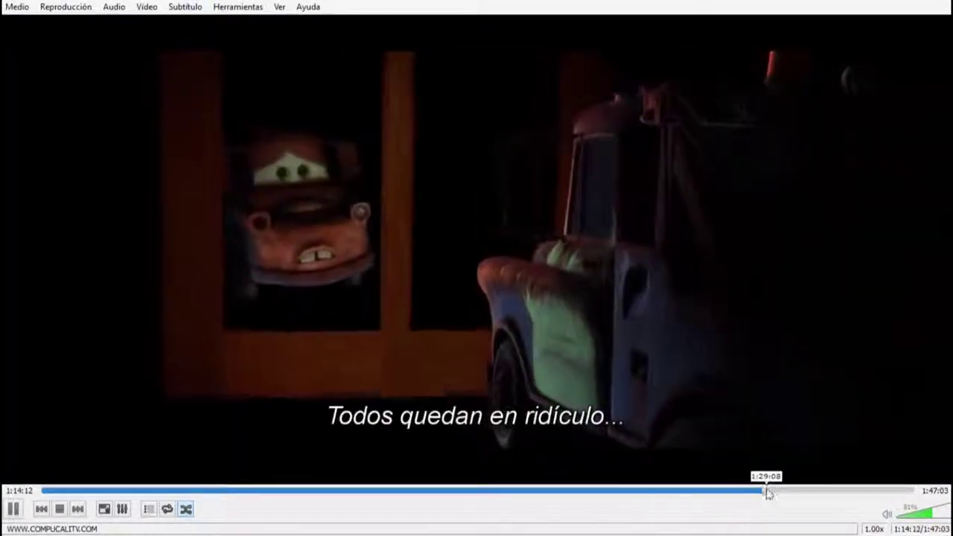
click(766, 491)
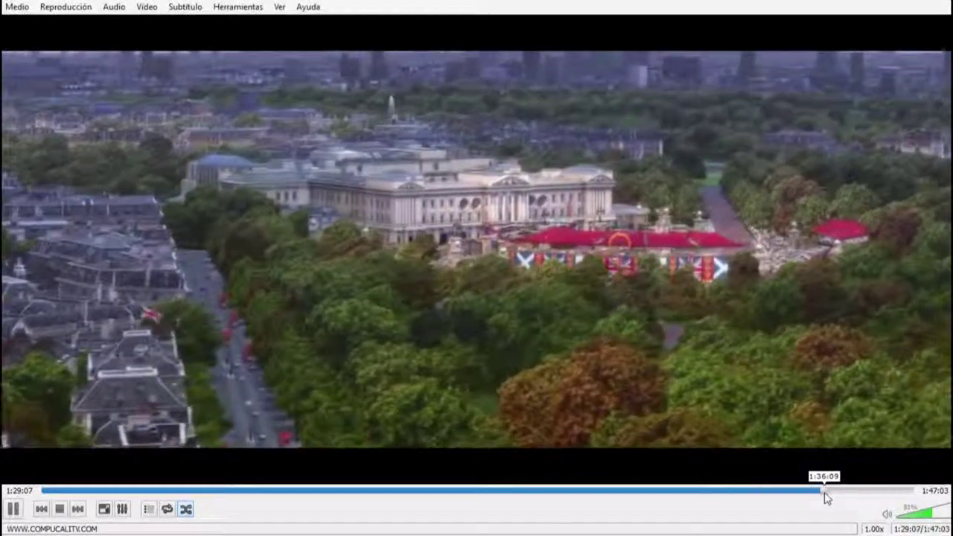
click(824, 491)
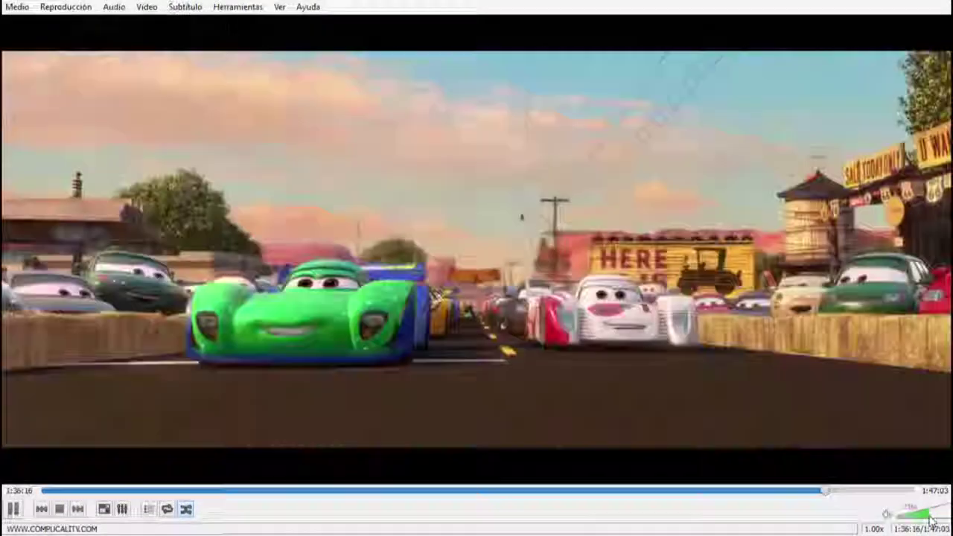
drag(931, 521, 922, 519)
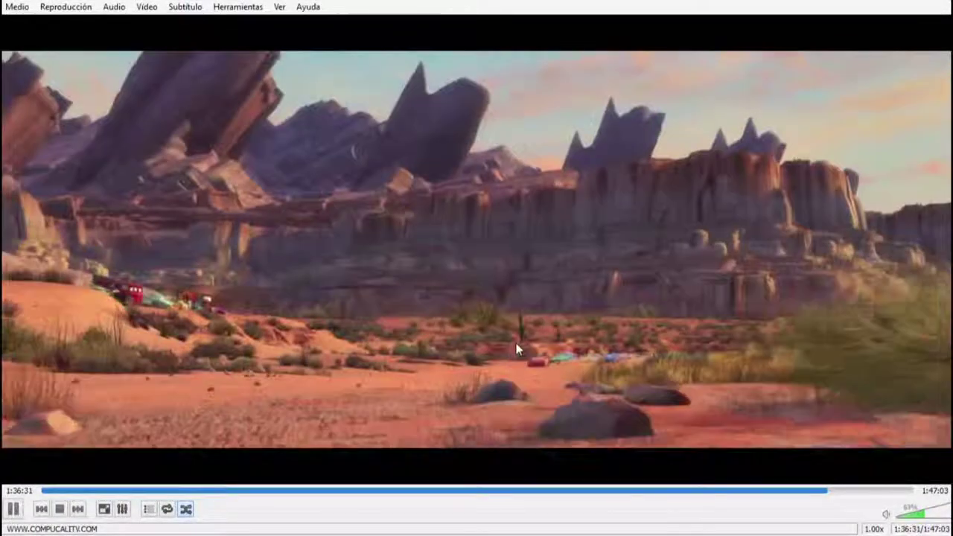
key(alt+F4)
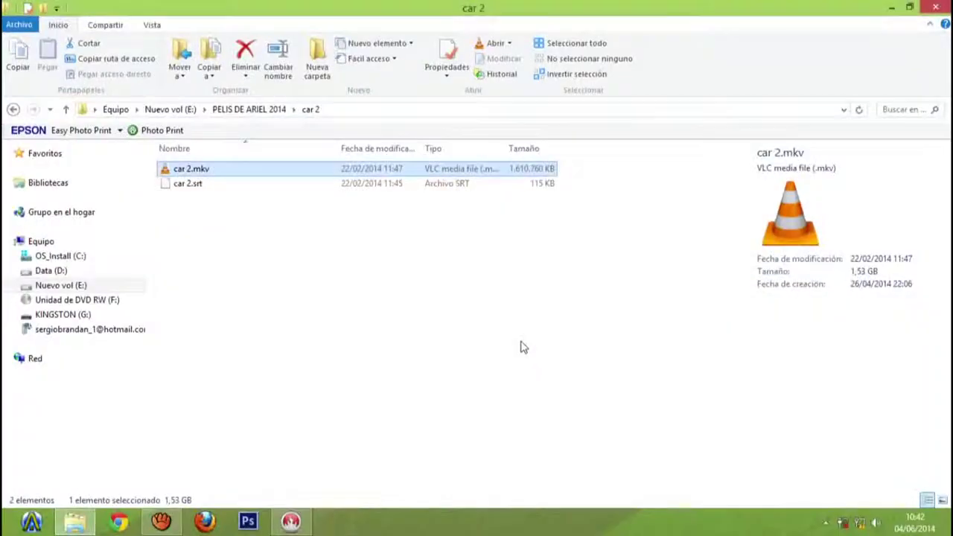
Check the file size in the properties of car 2.mkv and dismiss the dialog without changes
right_click(214, 174)
click(298, 472)
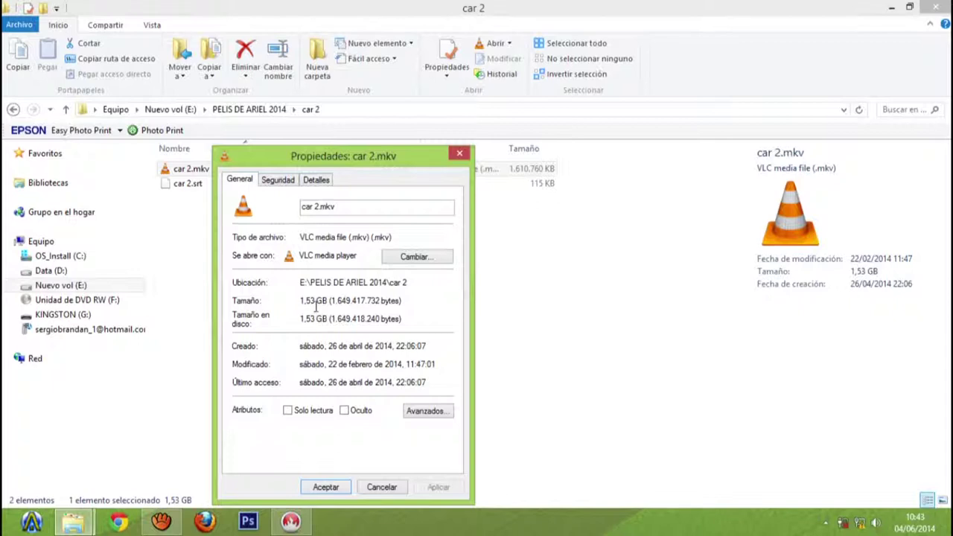
click(380, 489)
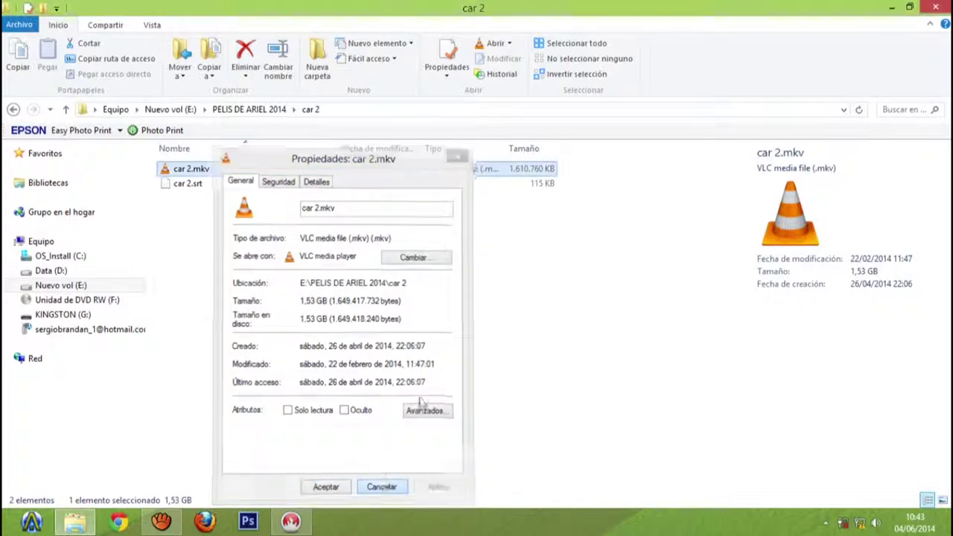
Restore the car 2 folder window, arrange it side by side with the Nero start screen, and show Nero's Herramientas category
double_click(477, 15)
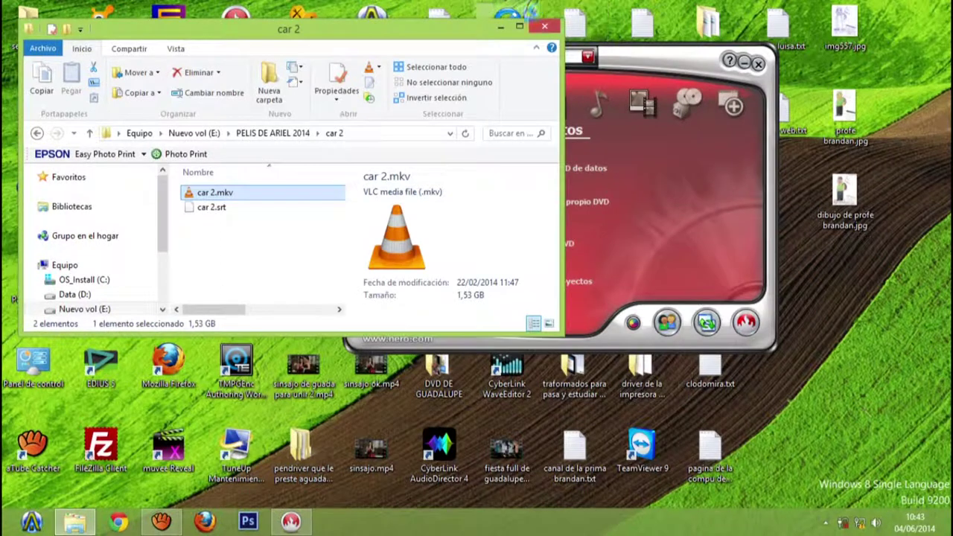
drag(413, 23, 949, 249)
drag(683, 71, 350, 30)
drag(704, 198, 672, 114)
click(400, 66)
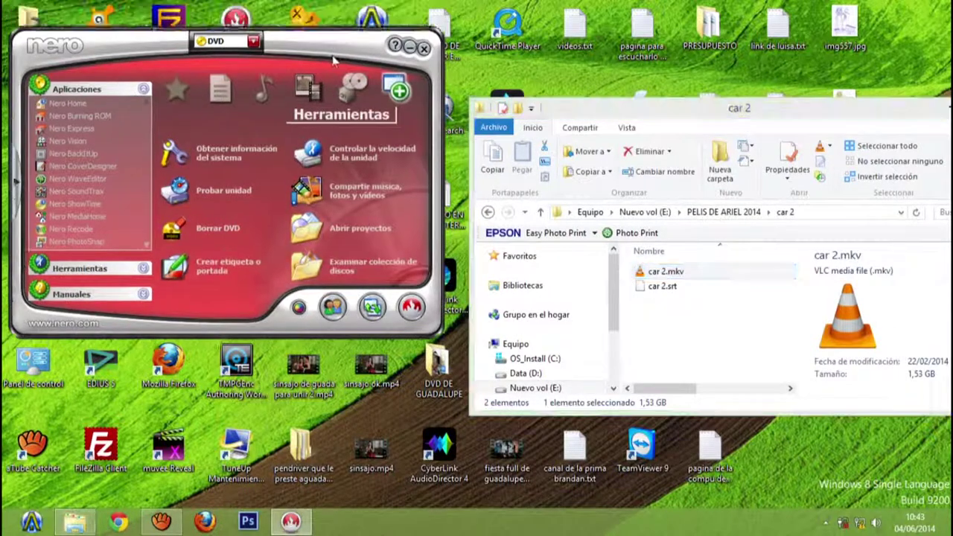